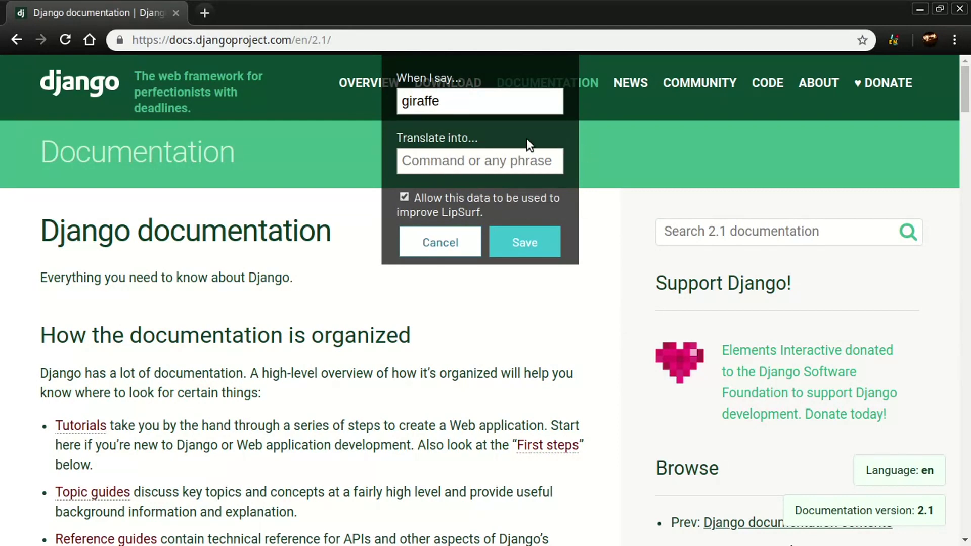
Step: Enter 'new tab' as the giraffe translation, clear it again, and cancel the phrase unsaved
drag(444, 102, 406, 103)
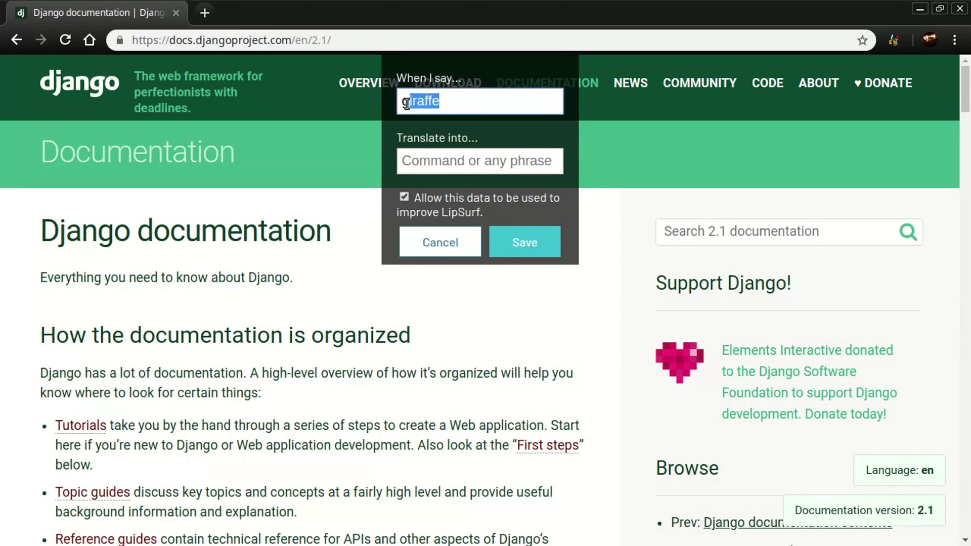
click(444, 161)
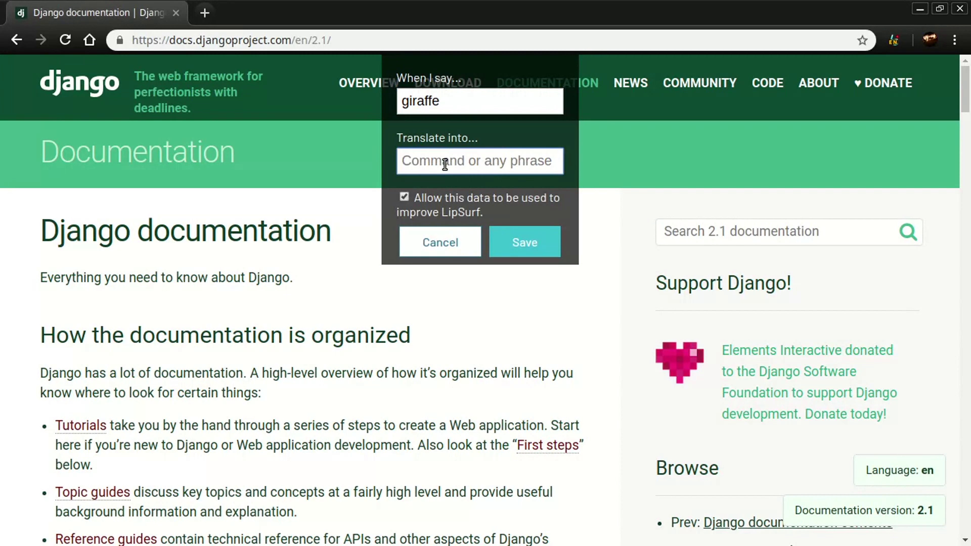
text(new)
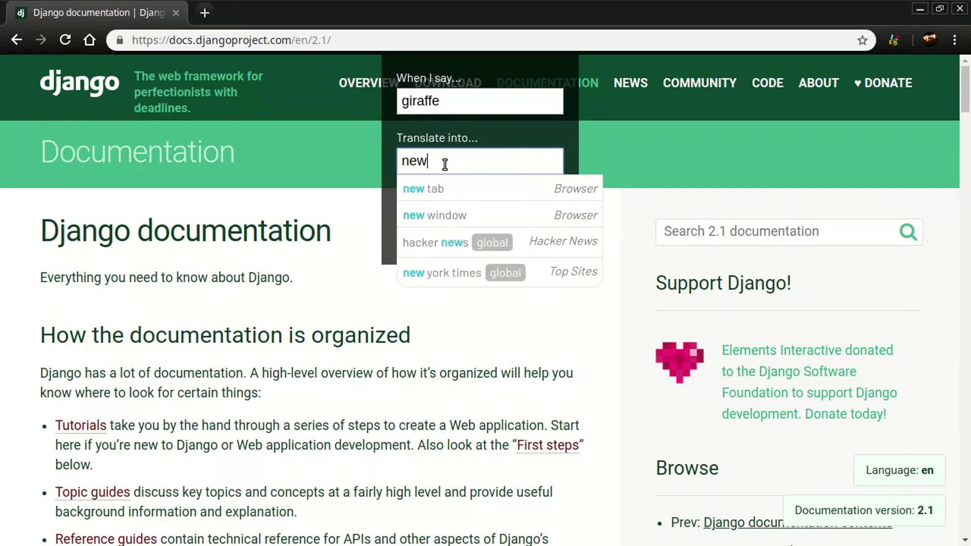
text( tab)
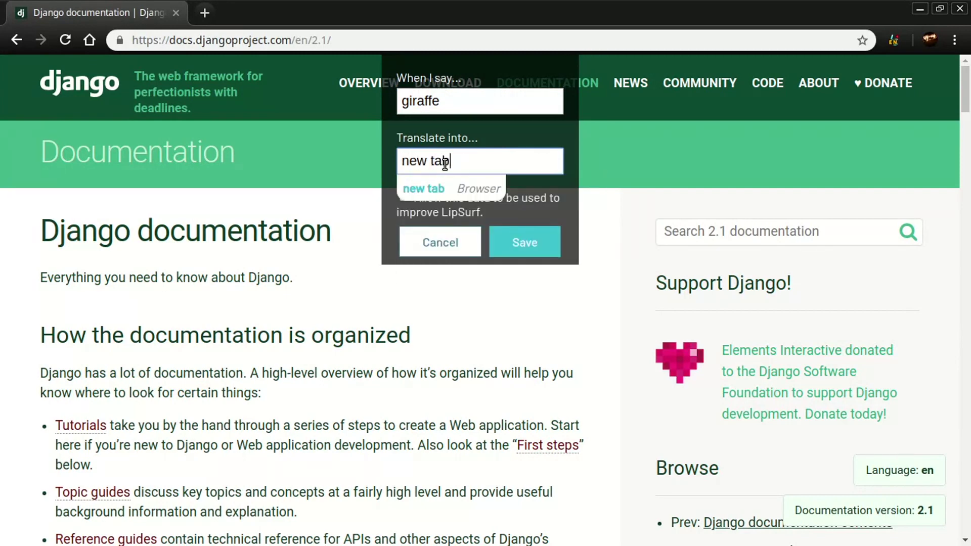
key(BackSpace)
key(BackSpace)
key(BackSpace)
key(BackSpace)
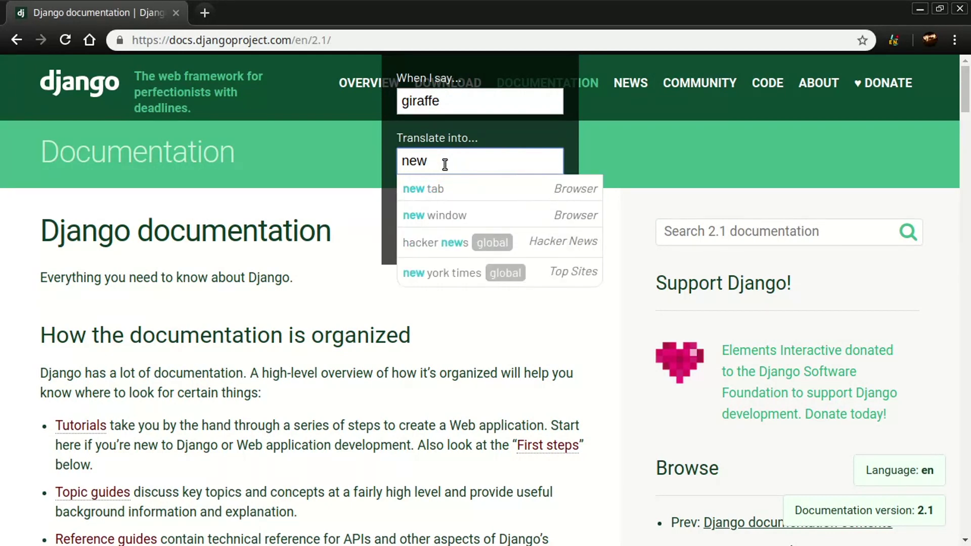
key(BackSpace)
key(BackSpace)
key(BackSpace)
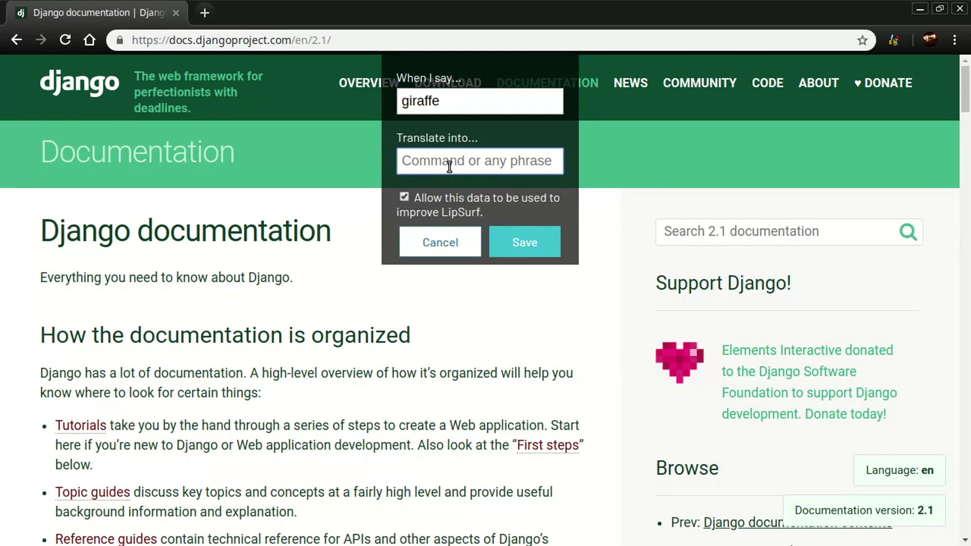
click(462, 248)
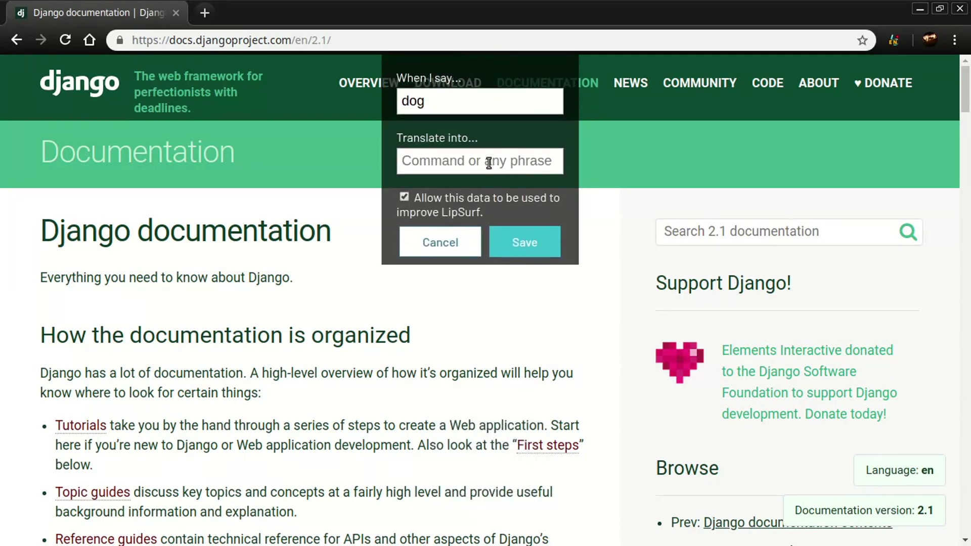
Step: Map the spoken phrase 'dog' to the tag command and save it
click(488, 163)
text(tag)
click(477, 188)
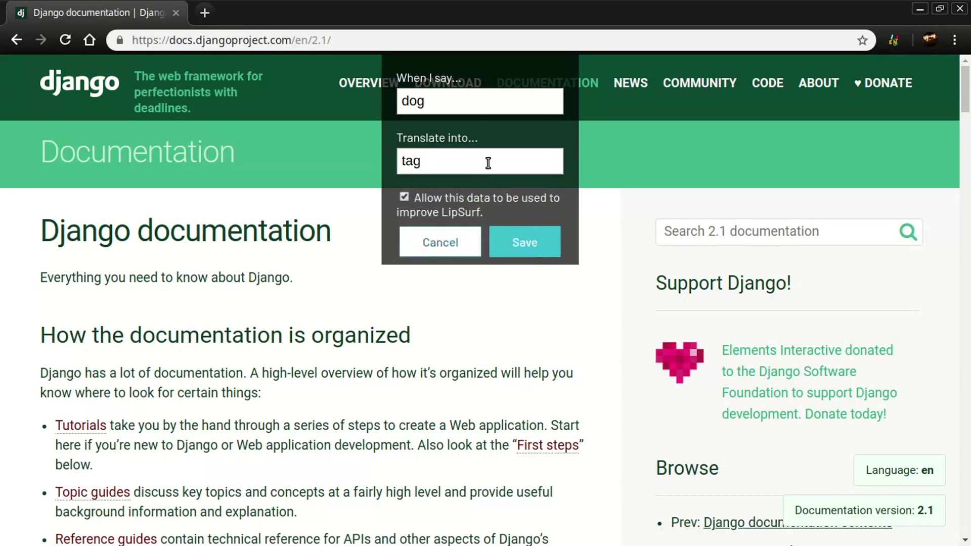
click(538, 243)
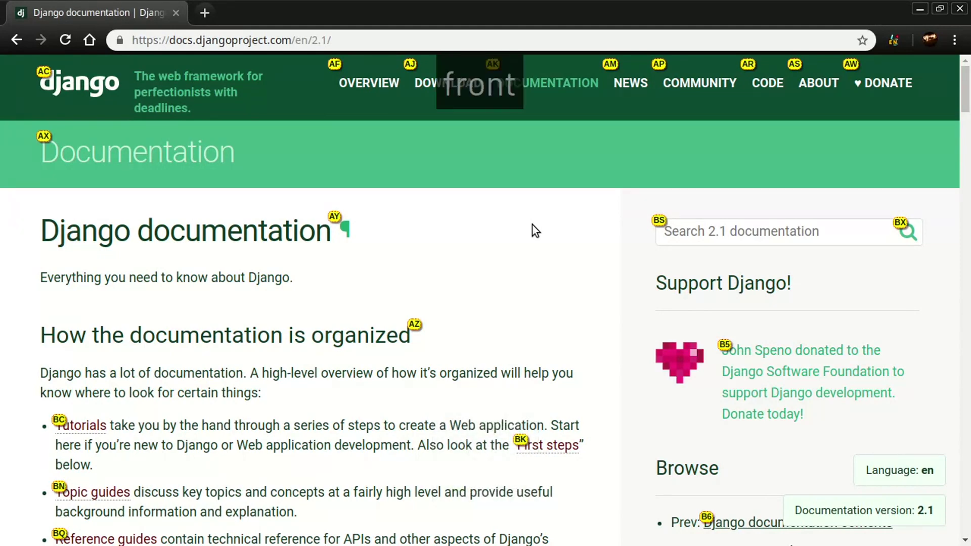
Step: Make 'fun times' translate into 'feeling lucky ave boltr youtube' and save the phrase
click(499, 63)
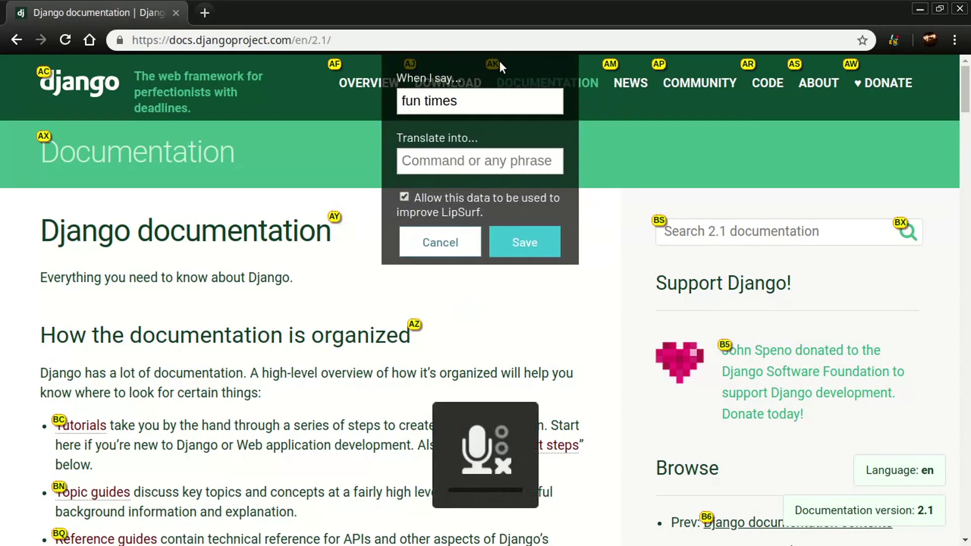
click(519, 168)
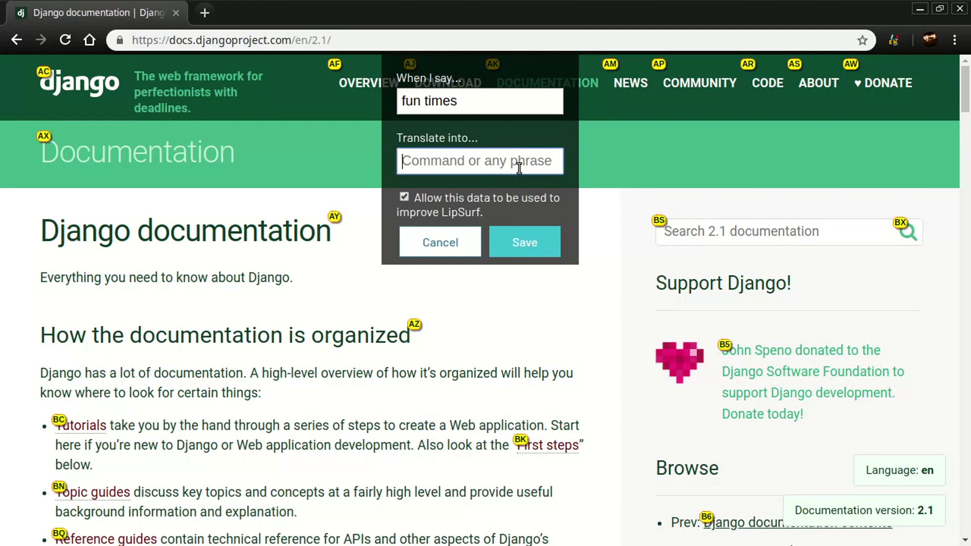
text(feeling lucky)
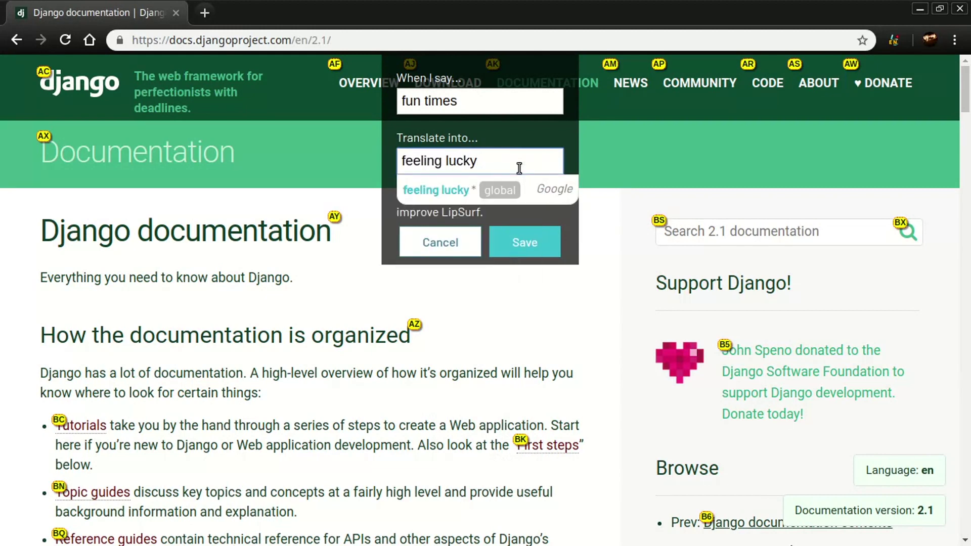
text( ave boltr youtube)
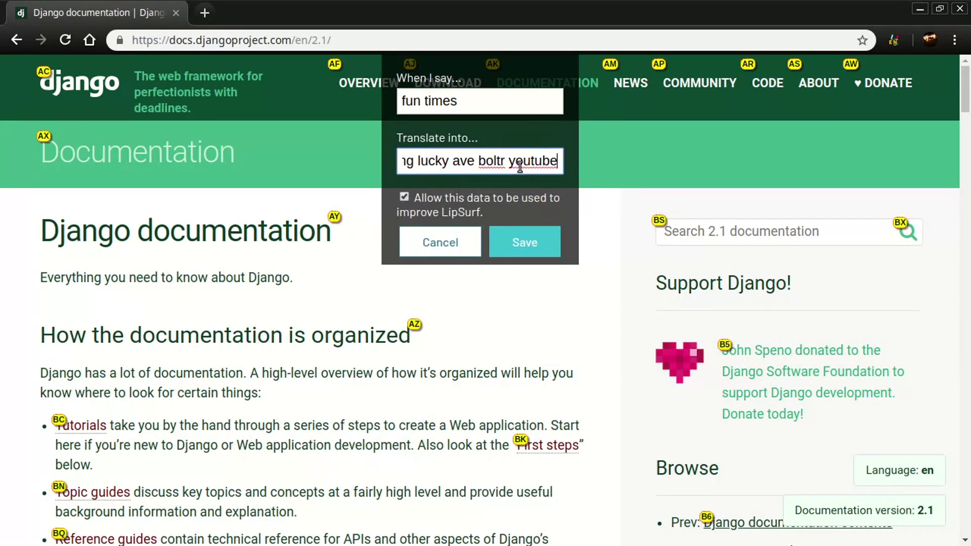
key(Home)
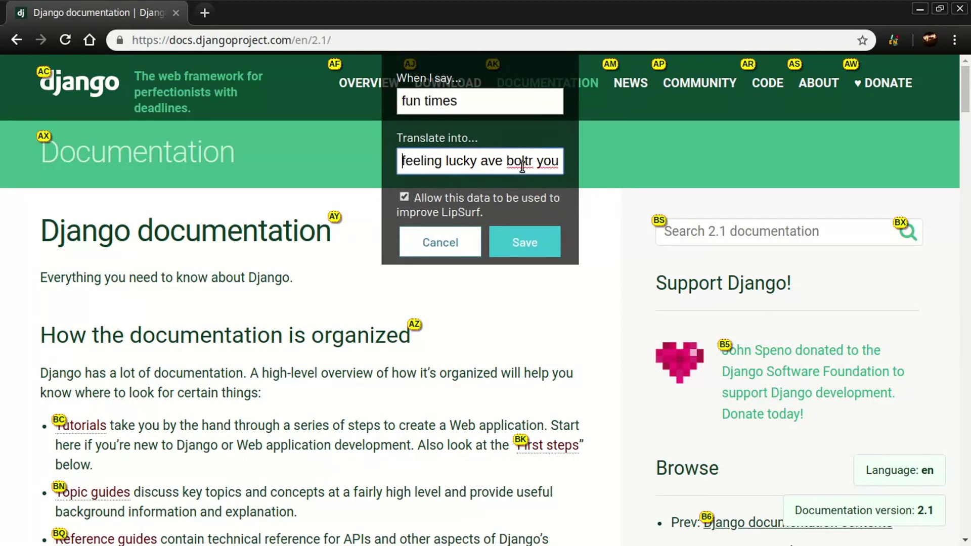
click(529, 239)
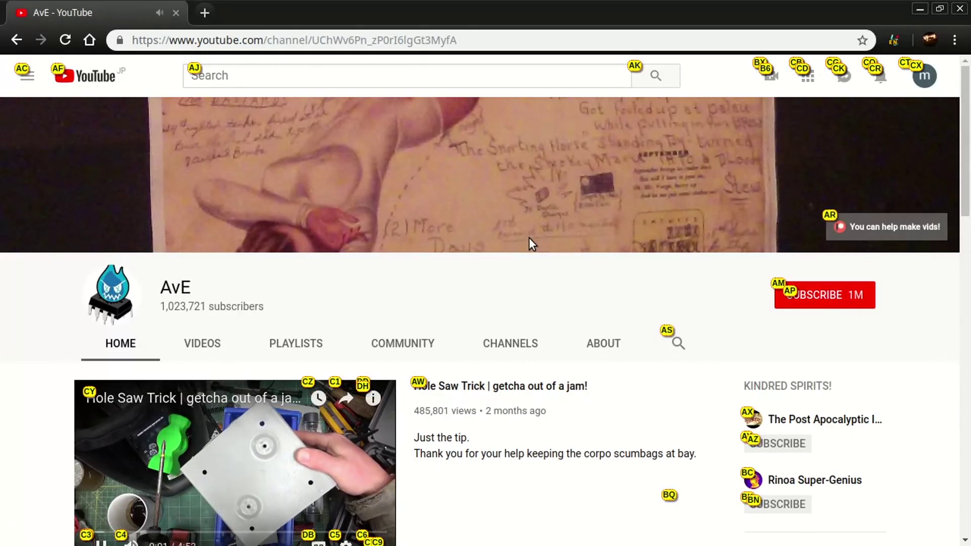
Step: Scroll down the AvE channel page and focus YouTube's search box with the / shortcut
scroll(528, 244, down, 2)
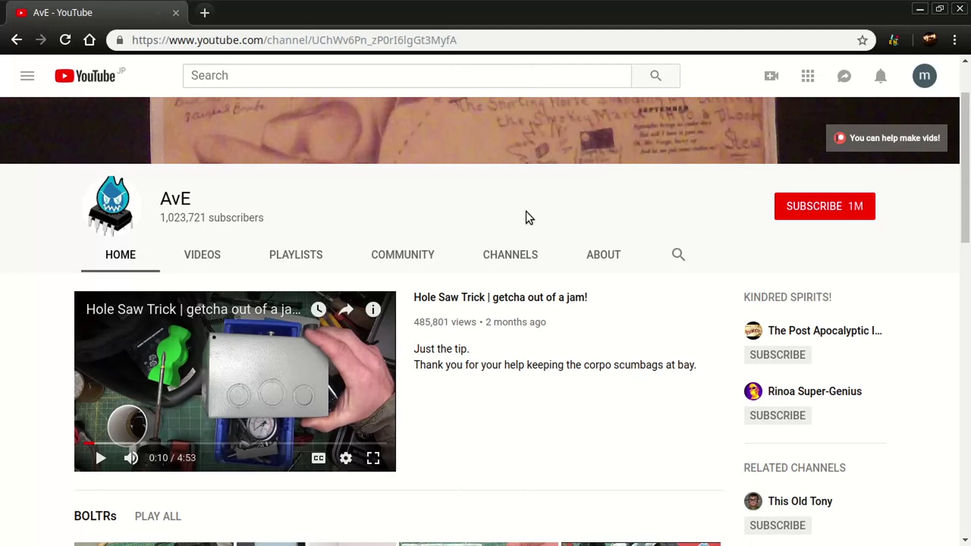
key(/)
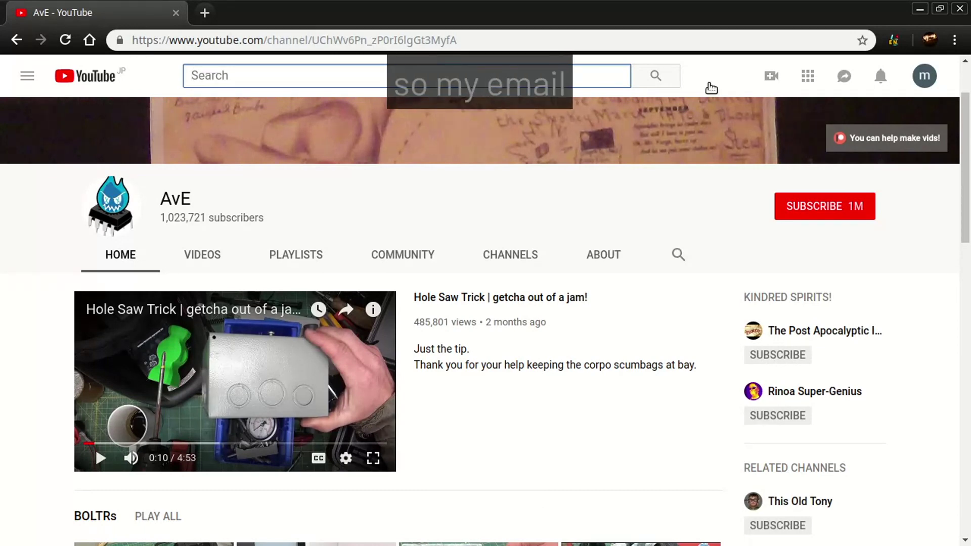
Step: Trim 'so my email' to 'my email', set the user's e-mail address as its translation, and save
click(553, 82)
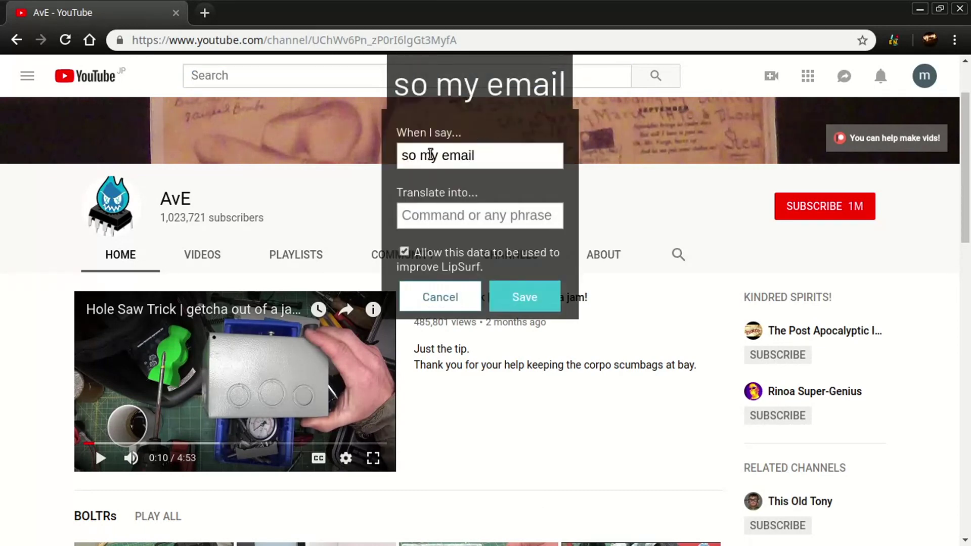
double_click(418, 156)
key(BackSpace)
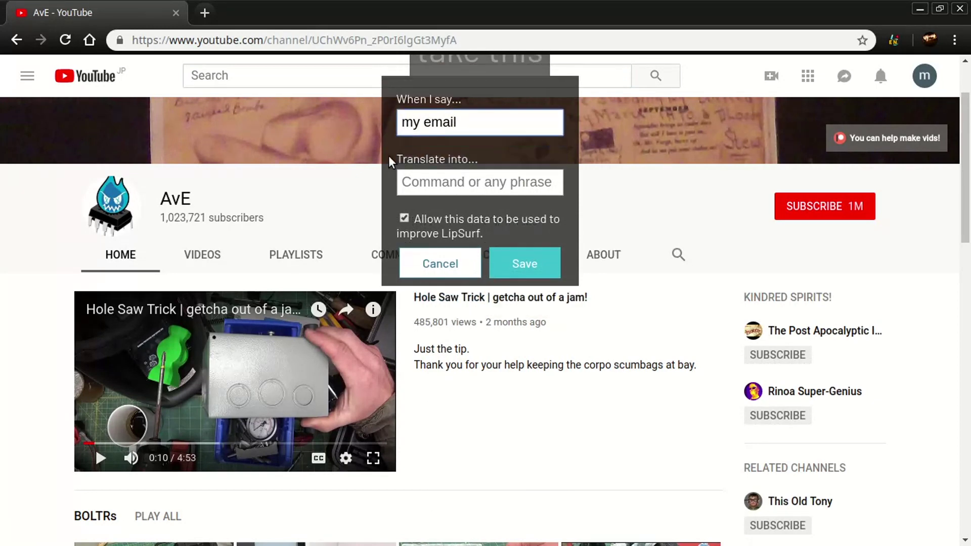
click(434, 159)
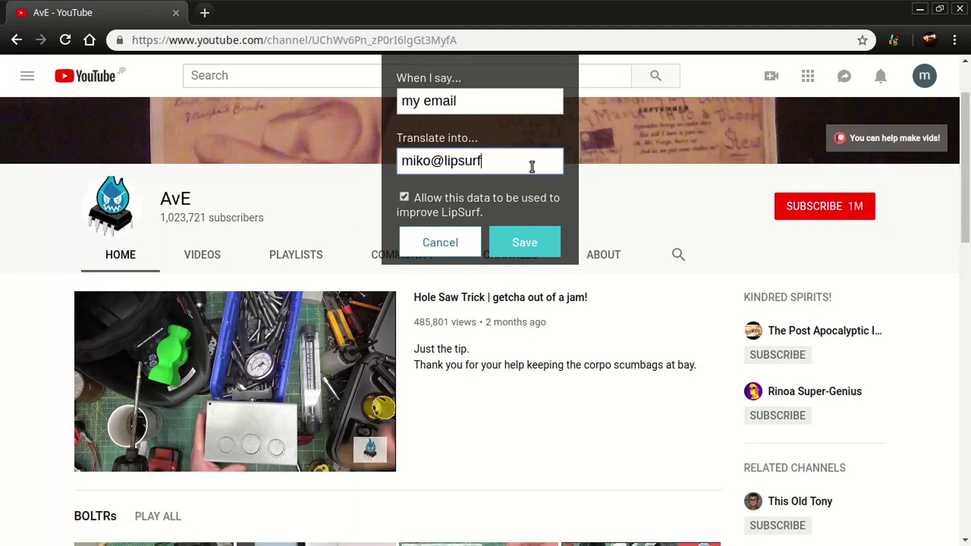
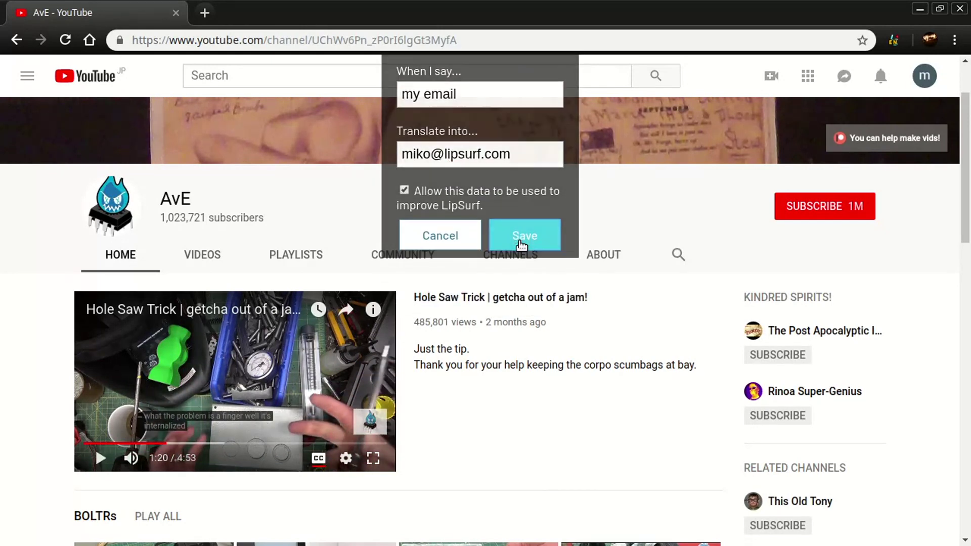
click(522, 245)
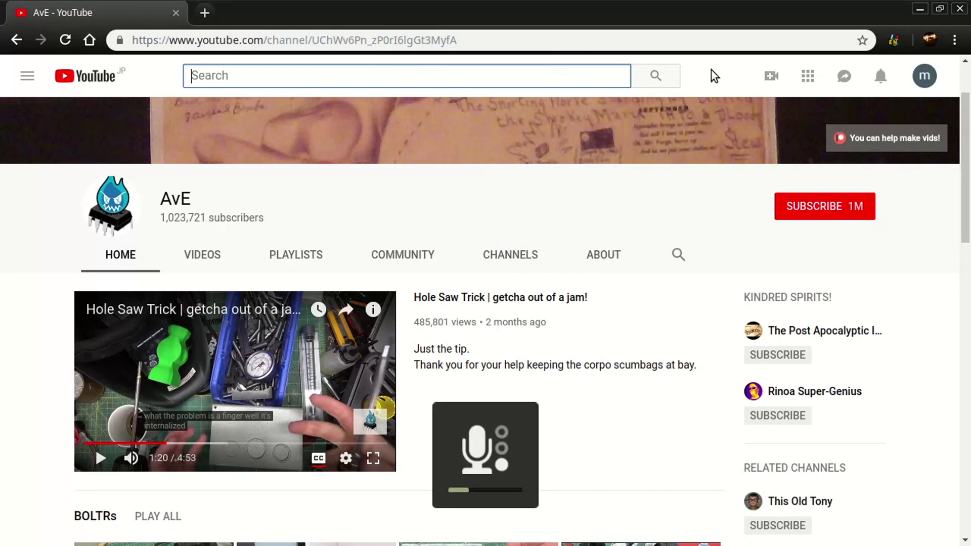